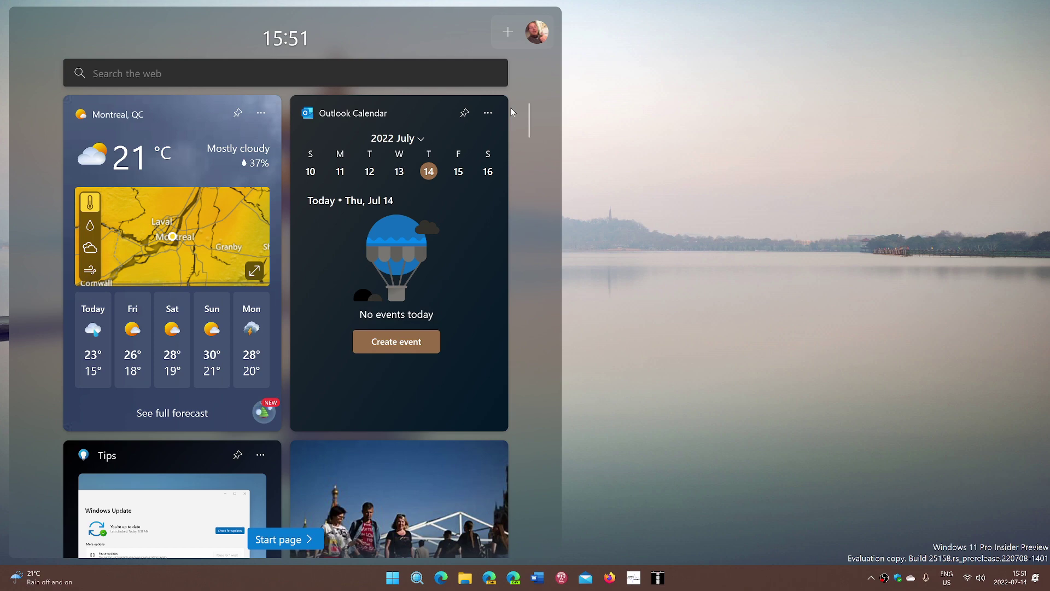
- Close the widgets board, reopen it from the weather button, then close it again
click(703, 140)
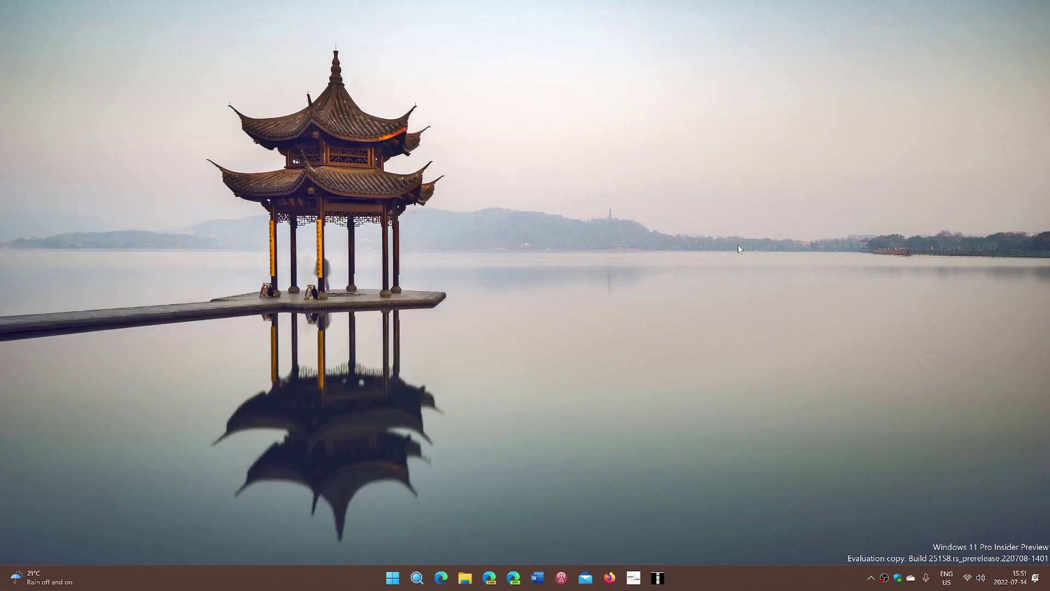
click(45, 576)
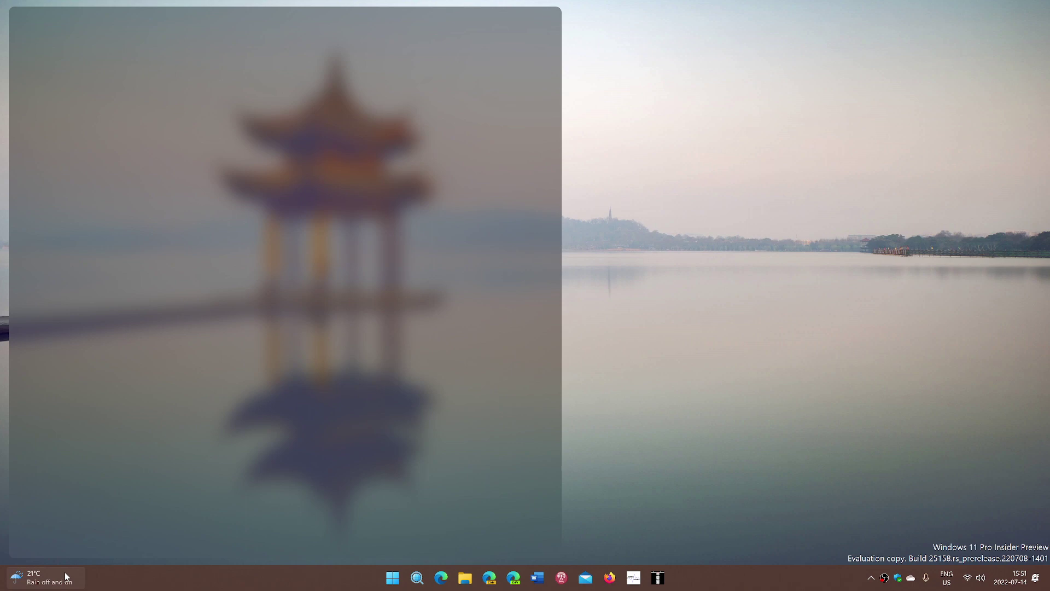
scroll(250, 411, down, 1)
scroll(250, 410, down, 3)
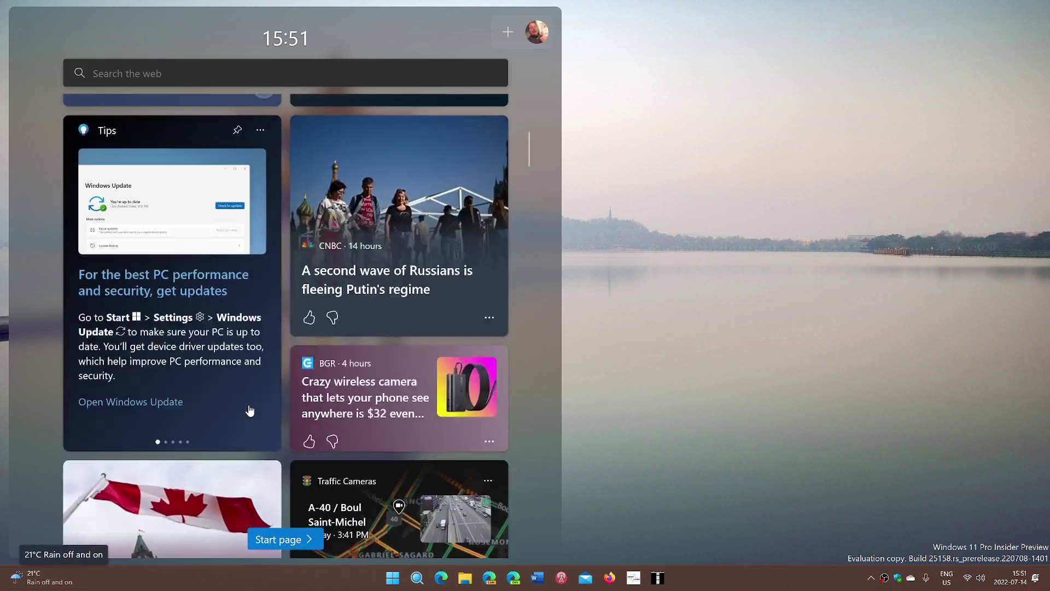
scroll(250, 411, down, 3)
scroll(250, 410, down, 1)
scroll(250, 410, down, 3)
scroll(251, 416, down, 2)
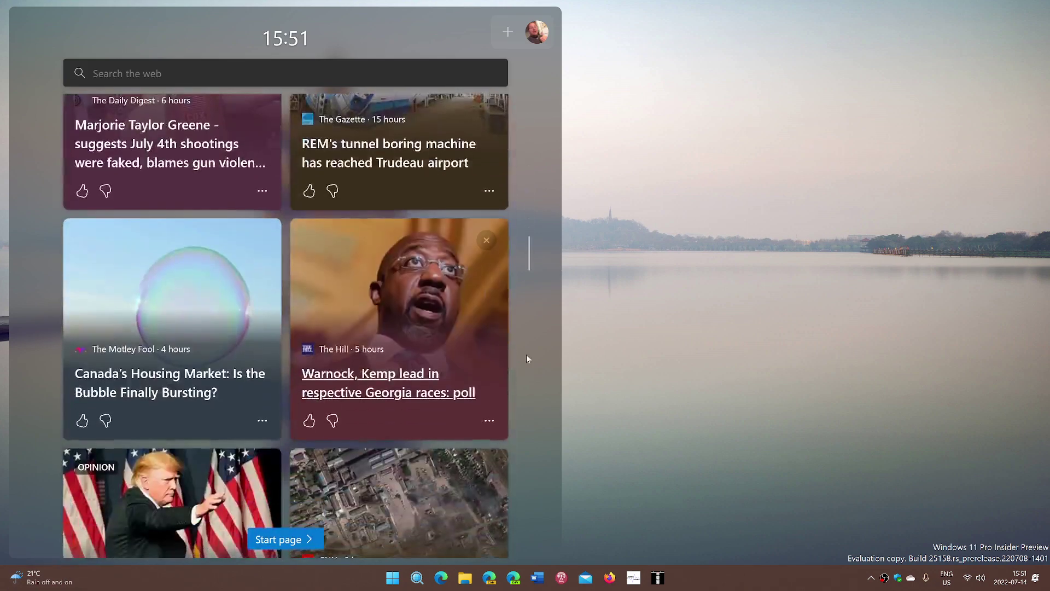
click(711, 302)
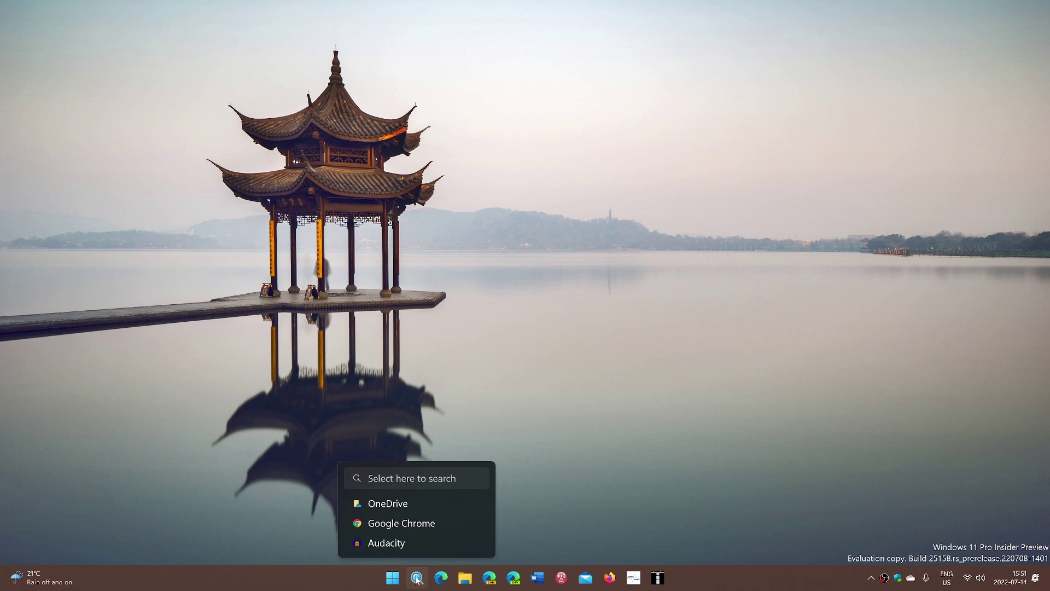
mouse_move(417, 578)
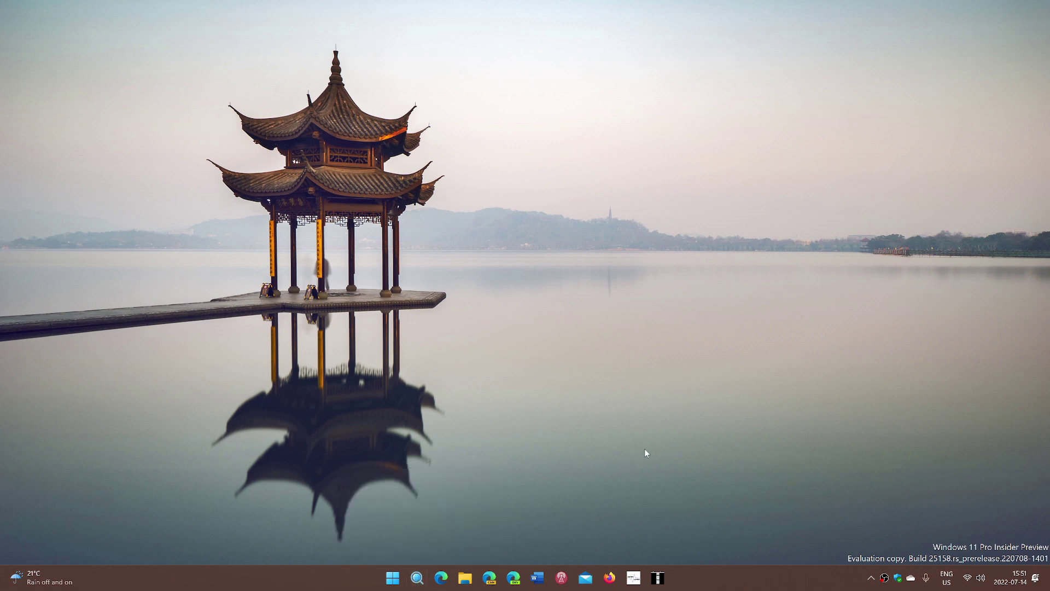
- Preview the taskbar Search flyout, then right-click the taskbar for its settings shortcut
click(417, 579)
right_click(761, 584)
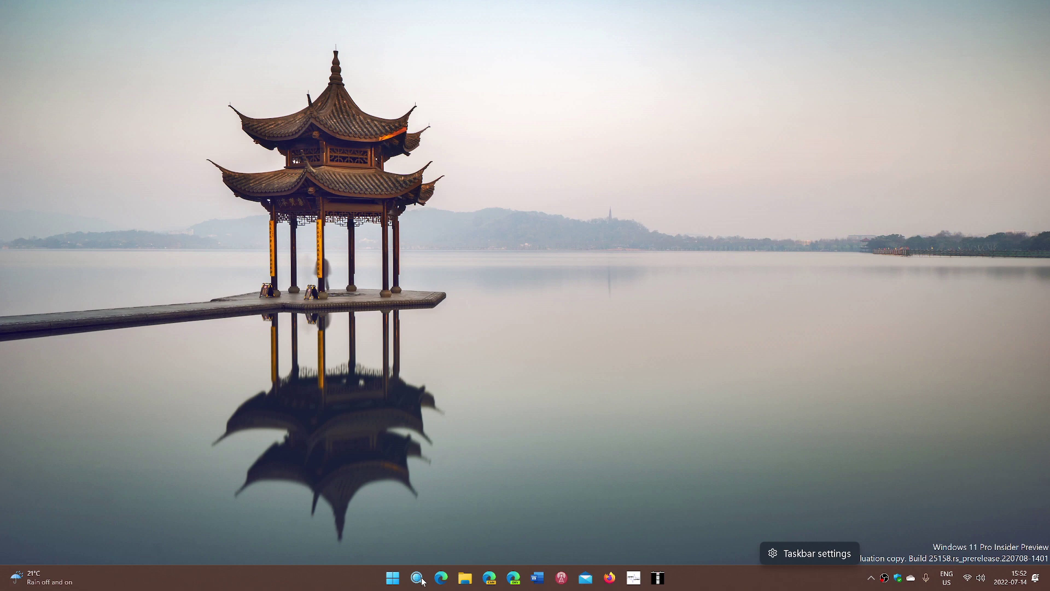
- Open Taskbar settings from the context menu, review it, then close Settings
click(806, 551)
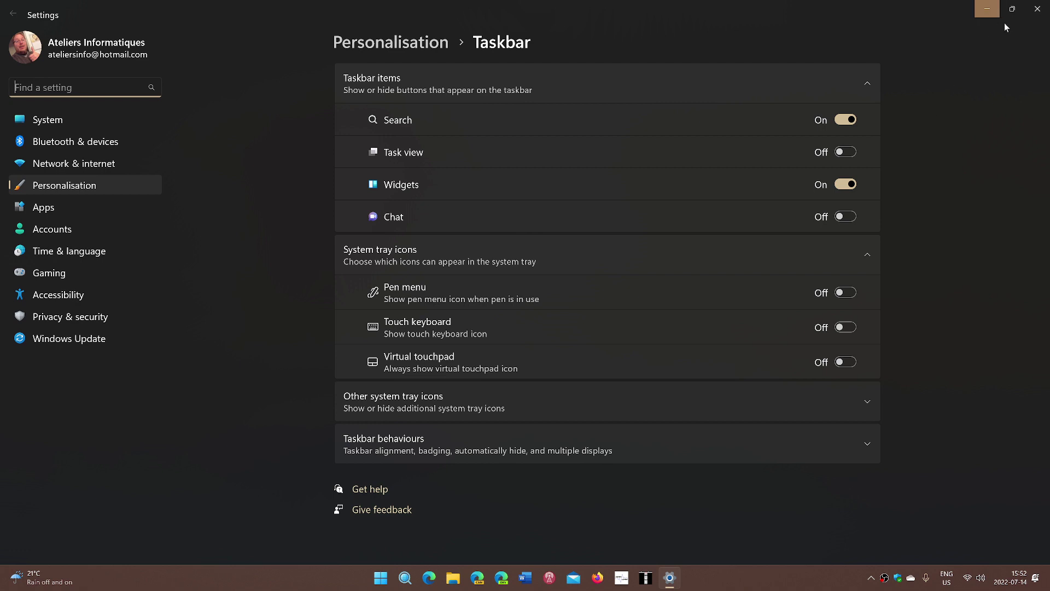
click(1037, 8)
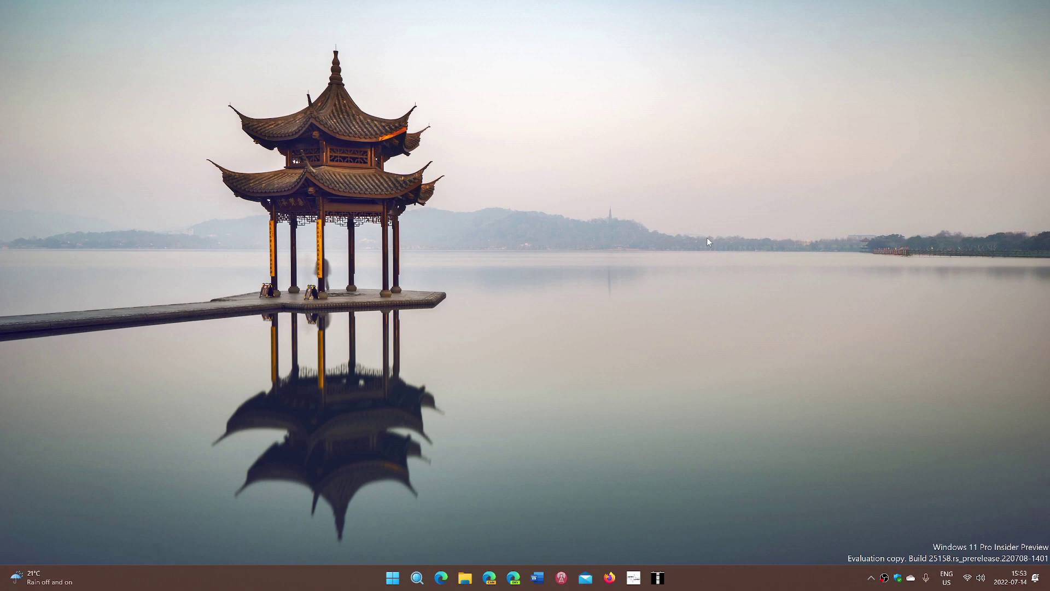
click(465, 578)
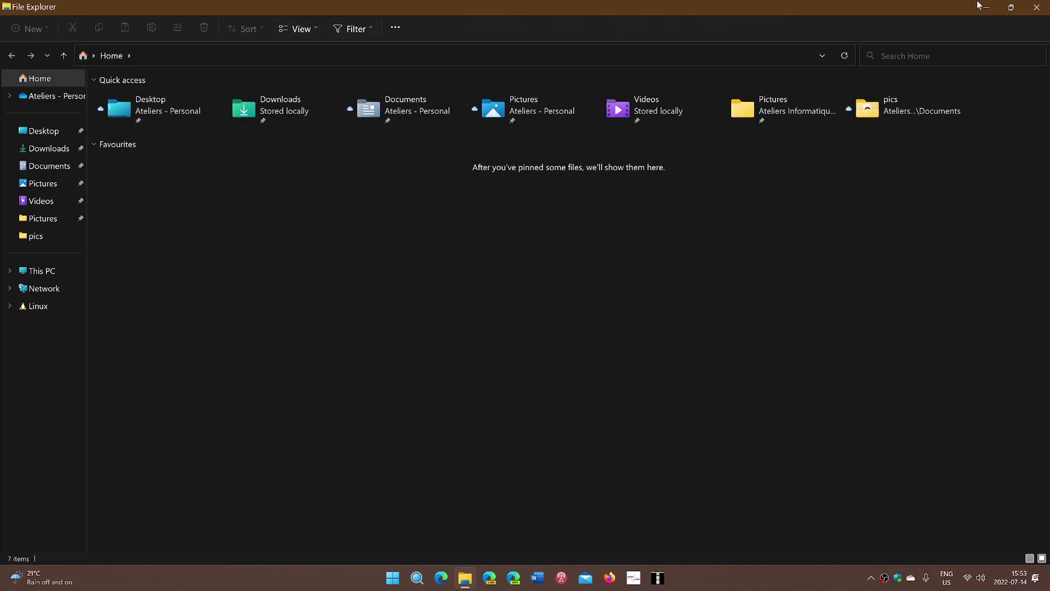
click(1037, 6)
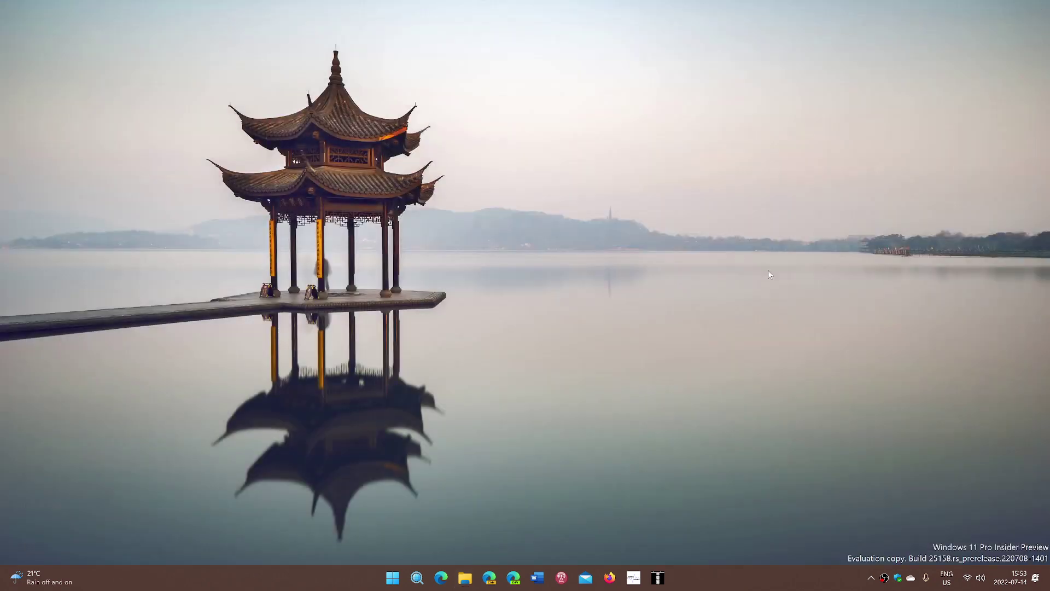